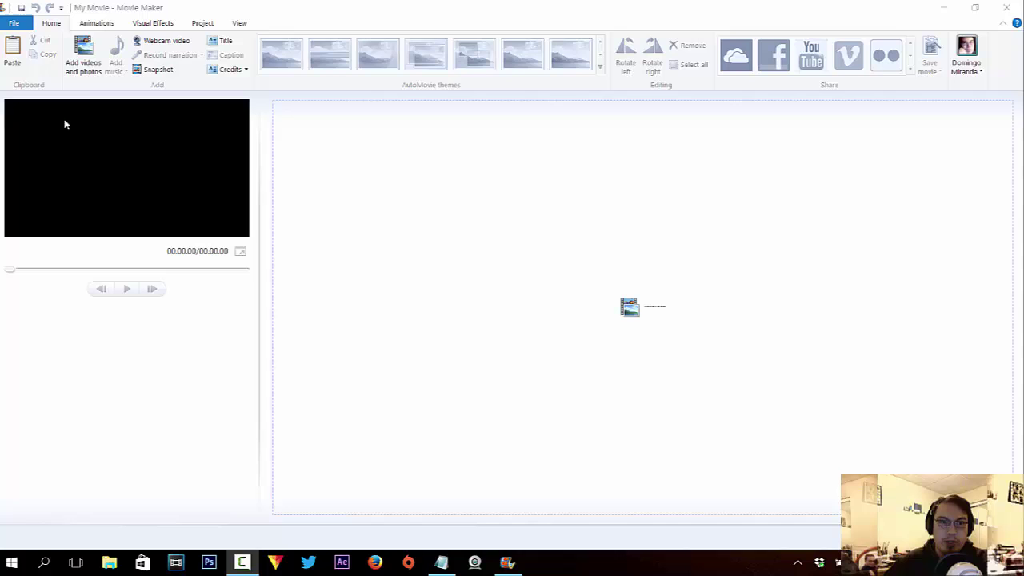
- Add the webcam recording Video 70.wmv to the storyboard
{"action": "left_click", "coordinate": [92, 69]}
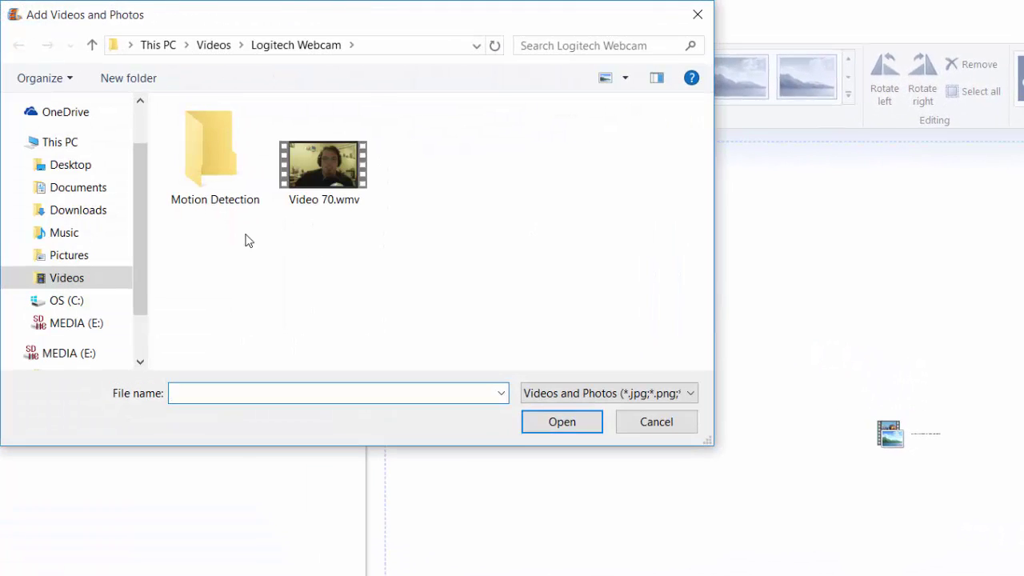
{"action": "left_click", "coordinate": [331, 181]}
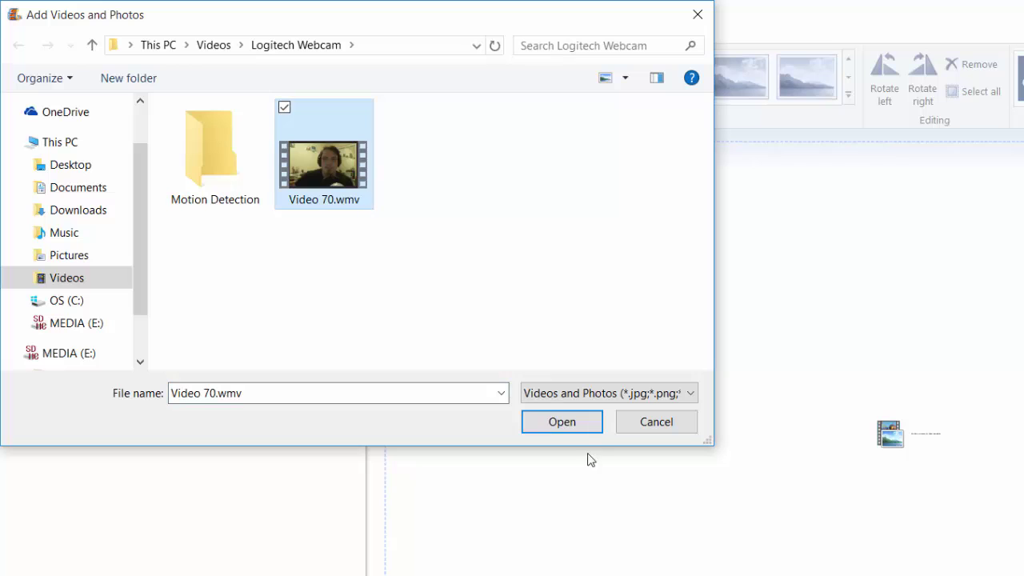
{"action": "left_click", "coordinate": [562, 422]}
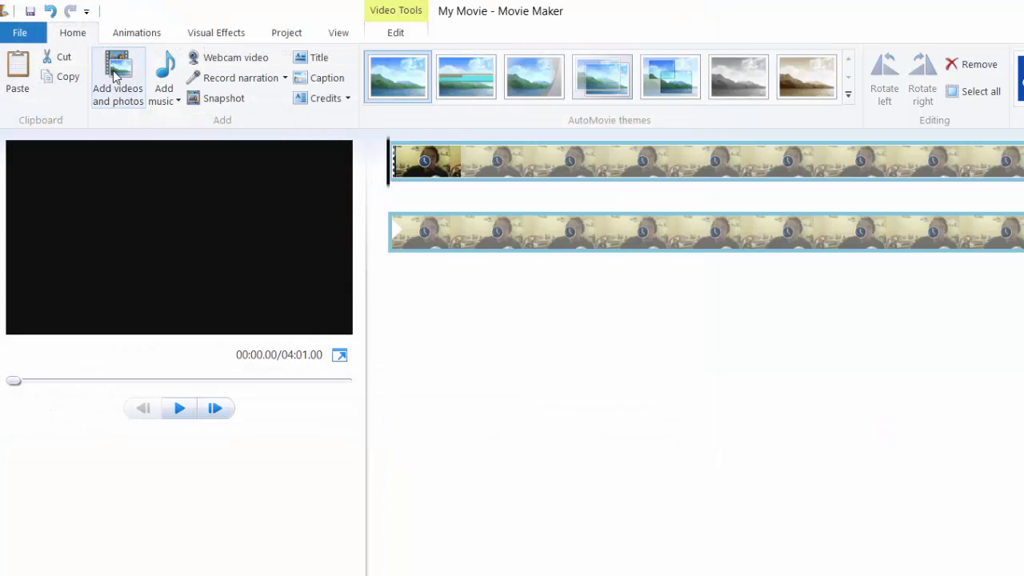
- Append donkey.mp4 from the Videos folder to the end of the storyboard
{"action": "left_click", "coordinate": [119, 87]}
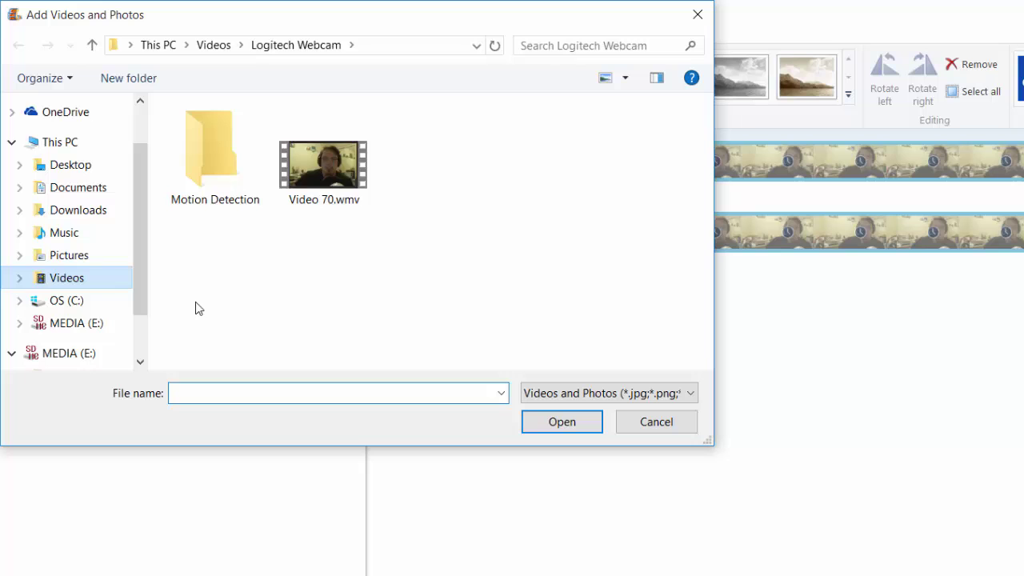
{"action": "key", "text": "alt+Up"}
{"action": "left_click", "coordinate": [302, 274]}
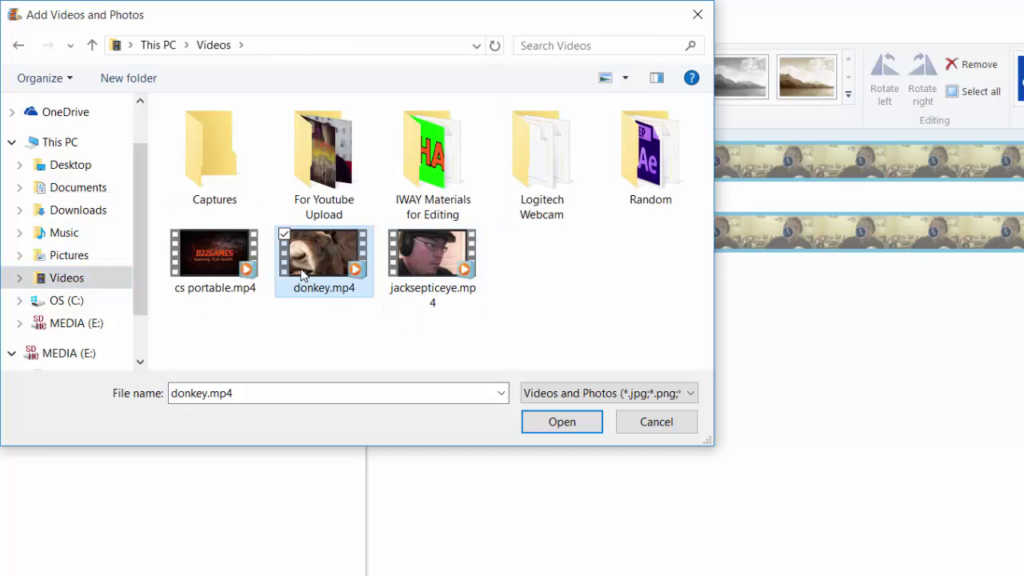
{"action": "left_click", "coordinate": [562, 422]}
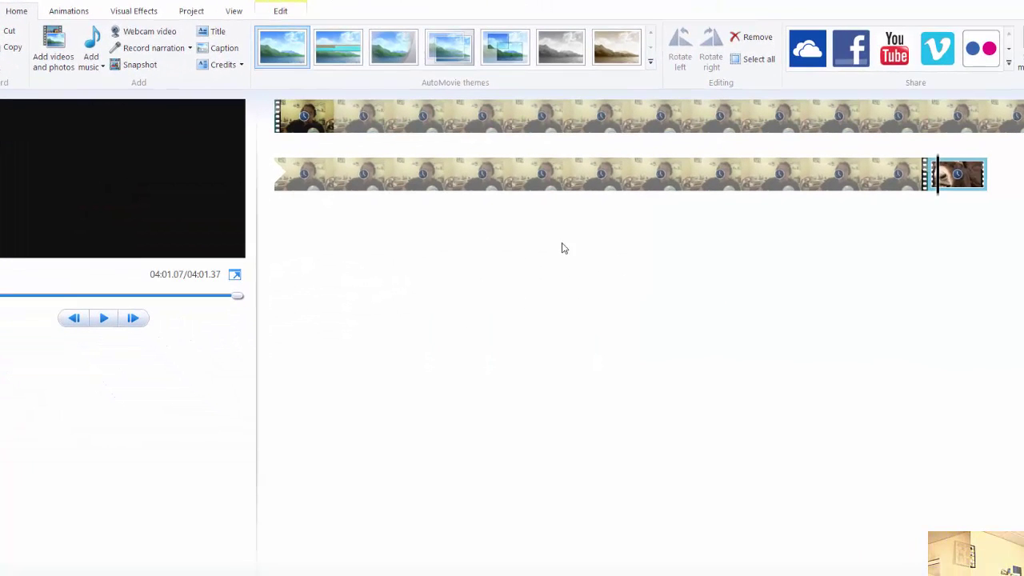
{"action": "left_click", "coordinate": [276, 121]}
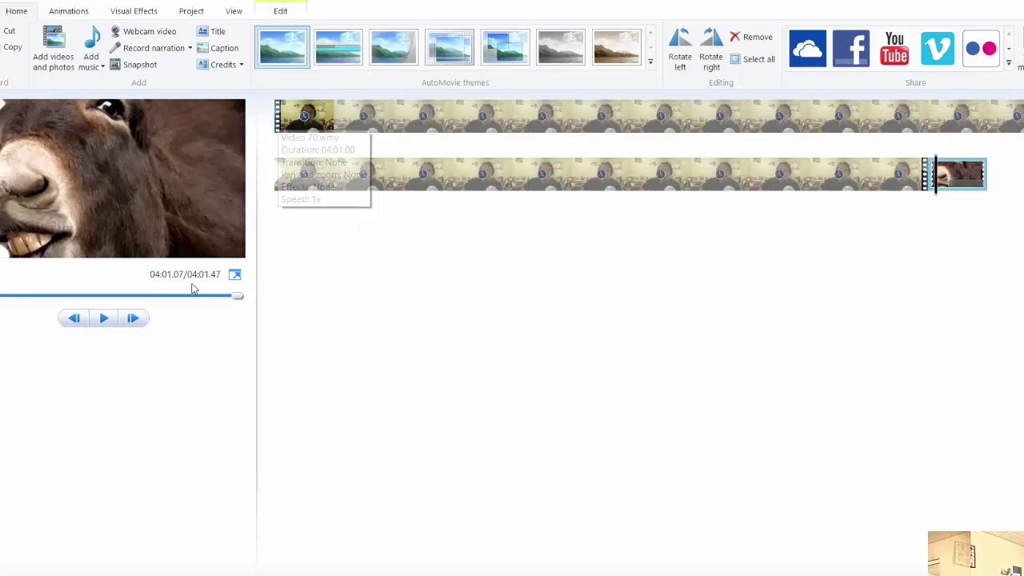
{"action": "left_click", "coordinate": [810, 180]}
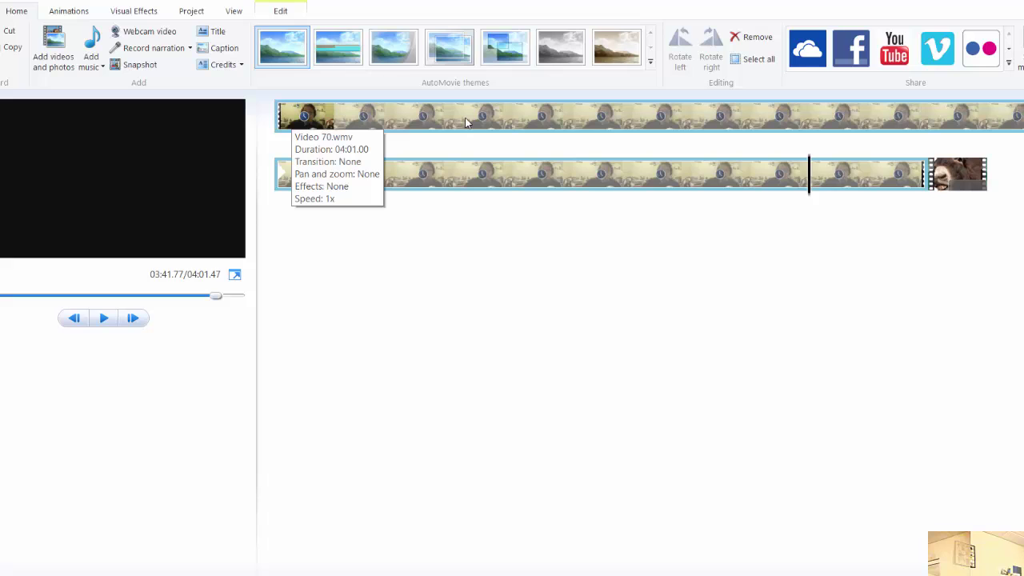
{"action": "left_click", "coordinate": [961, 189]}
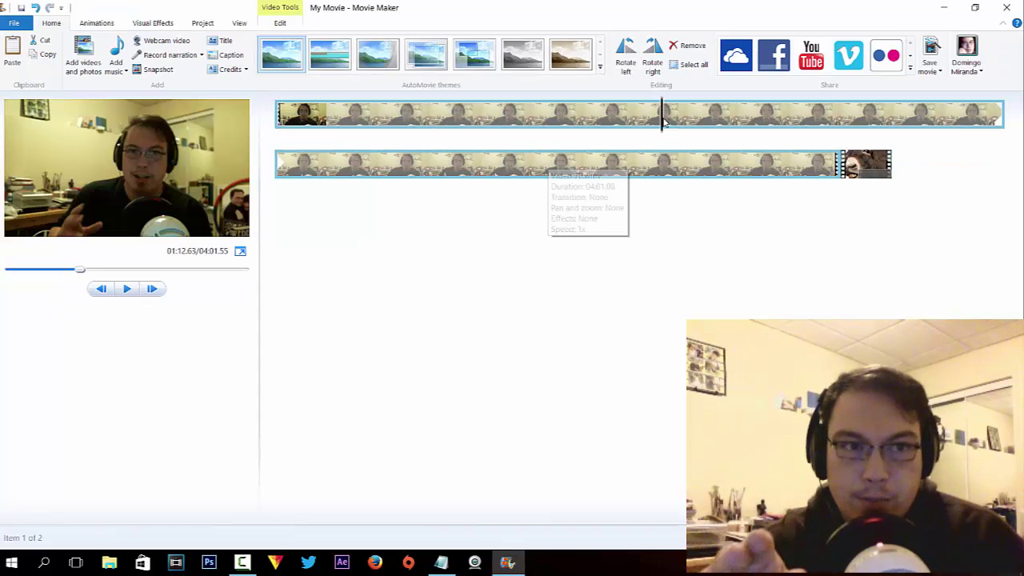
- Split the webcam clip at the first pause in the audio waveform
{"action": "left_click", "coordinate": [277, 115]}
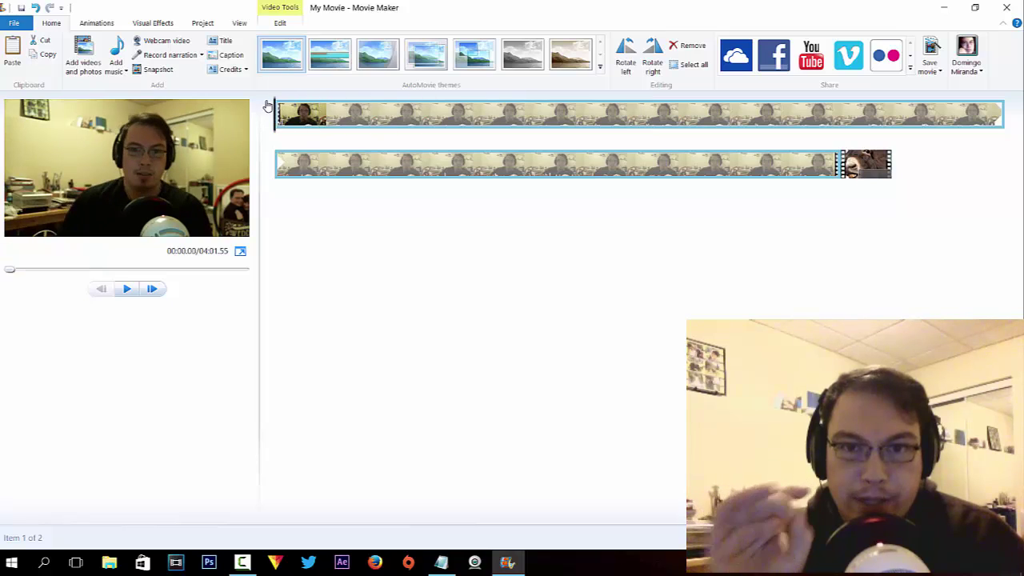
{"action": "right_click", "coordinate": [327, 114]}
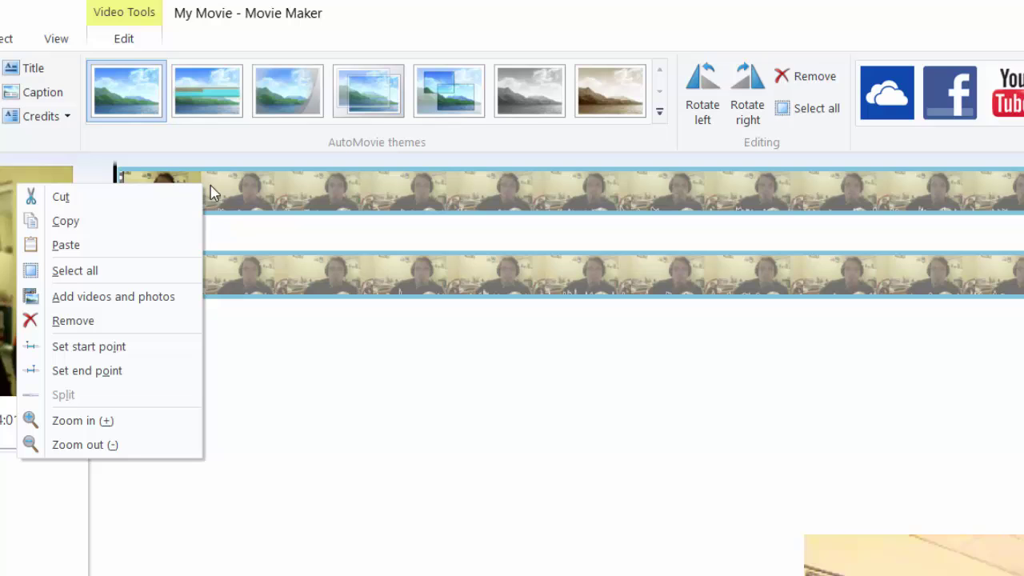
{"action": "left_click", "coordinate": [123, 203]}
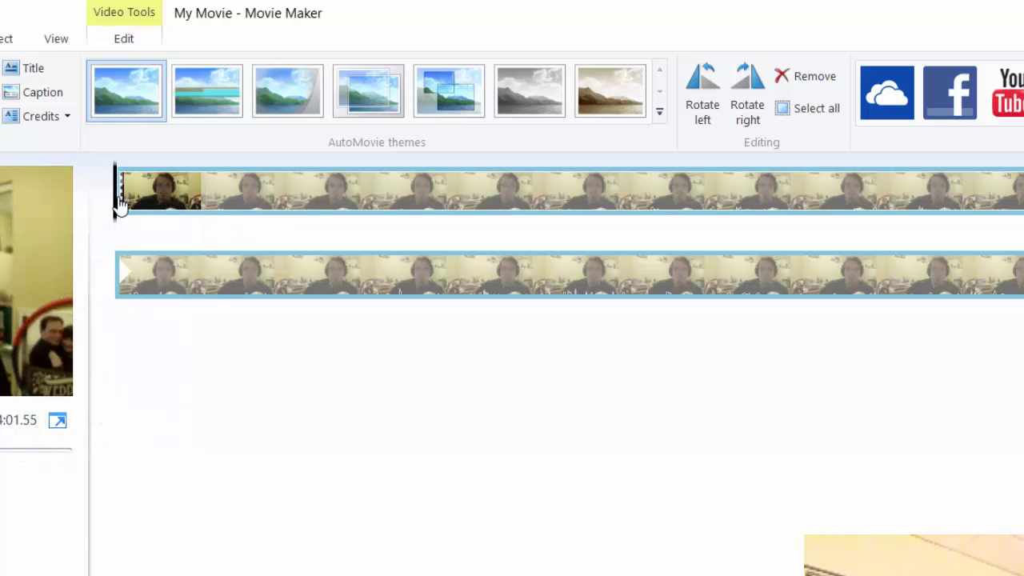
{"action": "left_click_drag", "start_coordinate": [119, 204], "coordinate": [214, 204]}
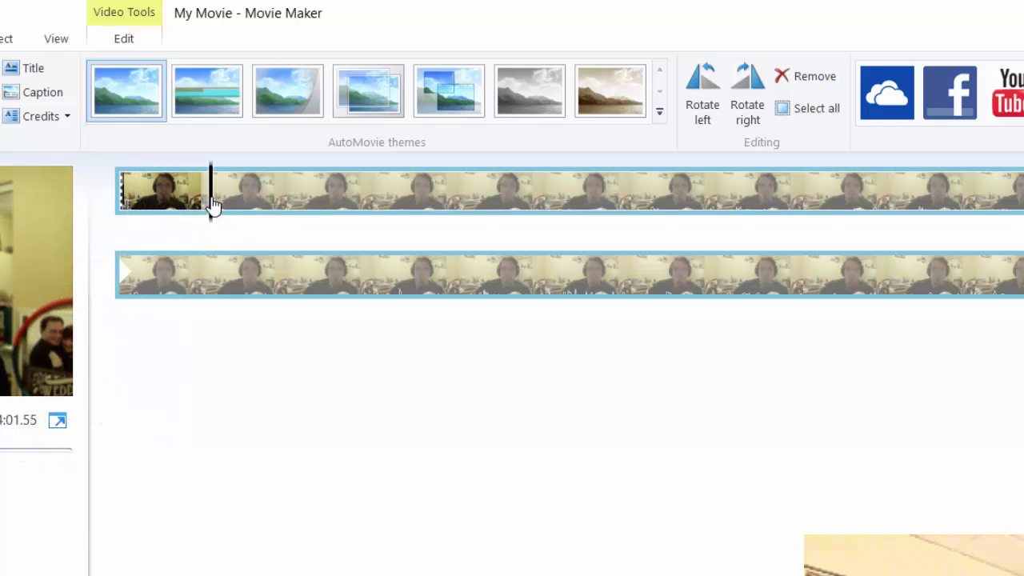
{"action": "right_click", "coordinate": [213, 205]}
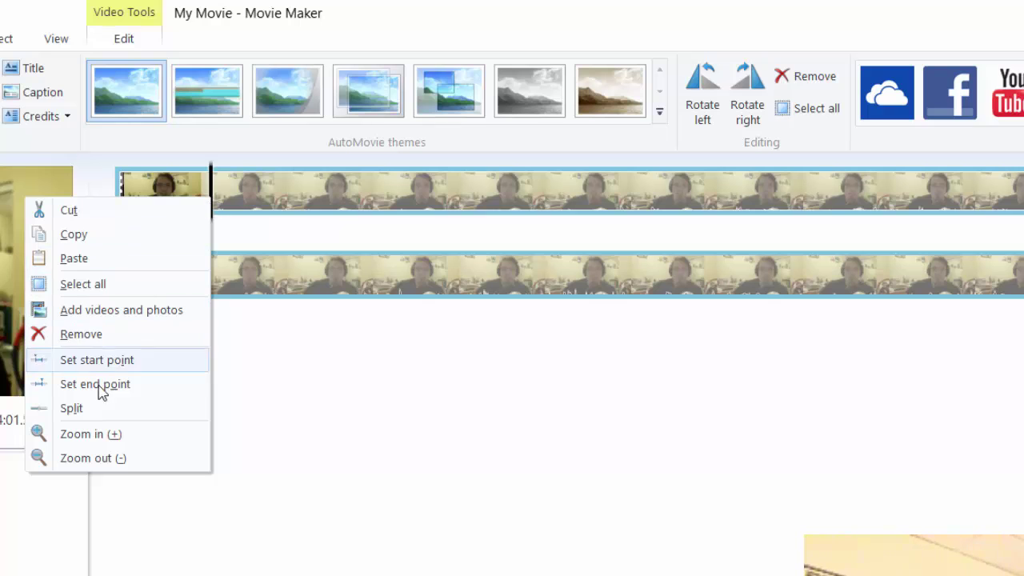
{"action": "left_click", "coordinate": [97, 410]}
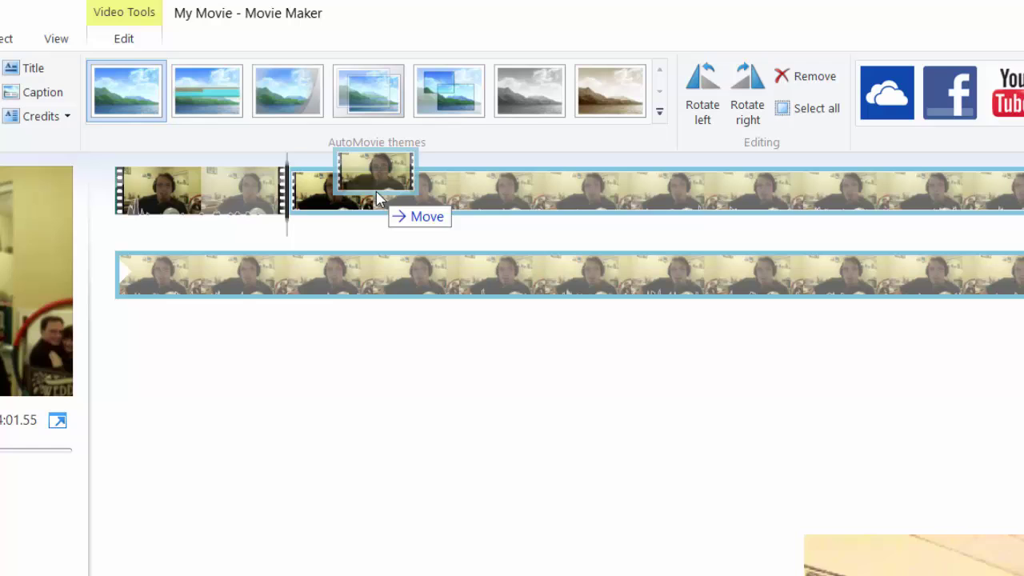
{"action": "mouse_move", "coordinate": [326, 200]}
{"action": "left_mouse_down"}
{"action": "mouse_move", "coordinate": [254, 217]}
{"action": "mouse_move", "coordinate": [184, 206]}
{"action": "mouse_move", "coordinate": [336, 202]}
{"action": "left_mouse_up"}
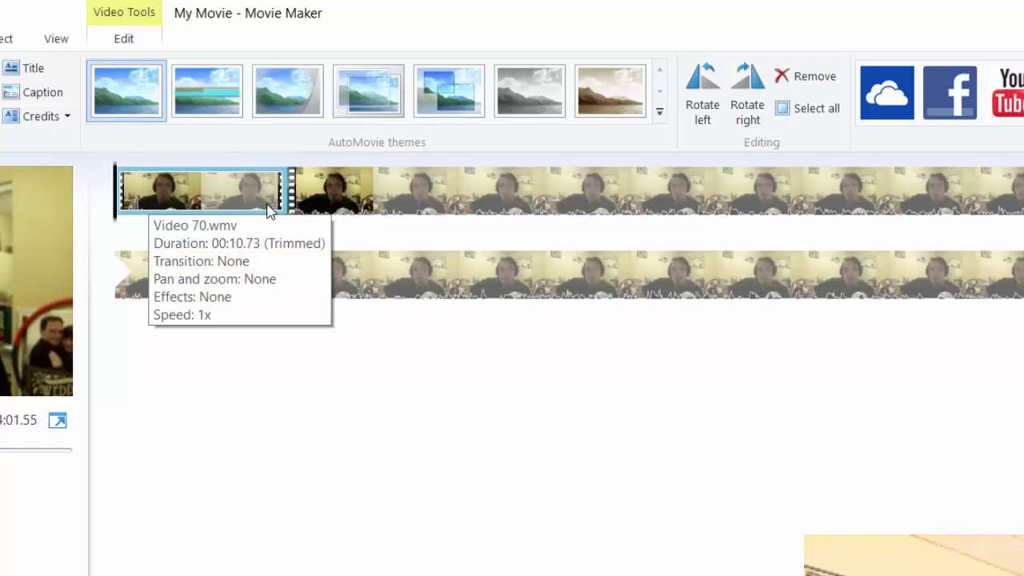
- Split again at the next audio pause and remove the unwanted piece
{"action": "left_click", "coordinate": [202, 204]}
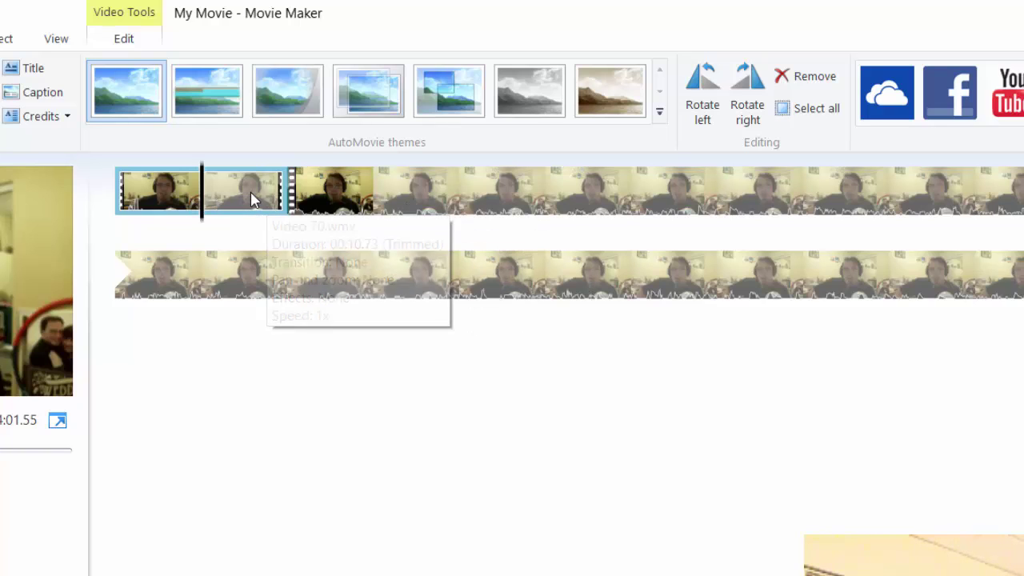
{"action": "left_click_drag", "start_coordinate": [201, 206], "coordinate": [380, 210]}
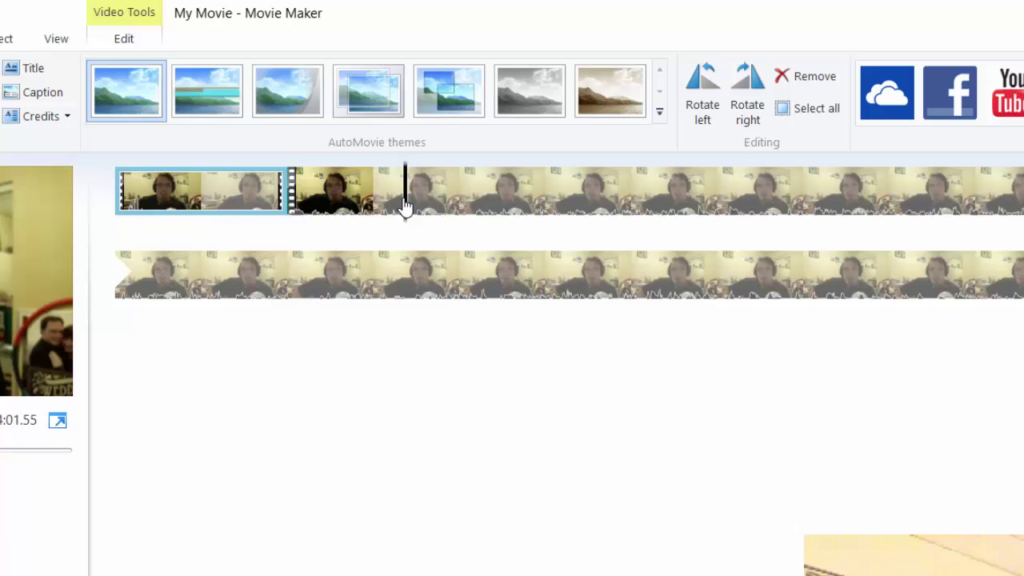
{"action": "right_click", "coordinate": [379, 210]}
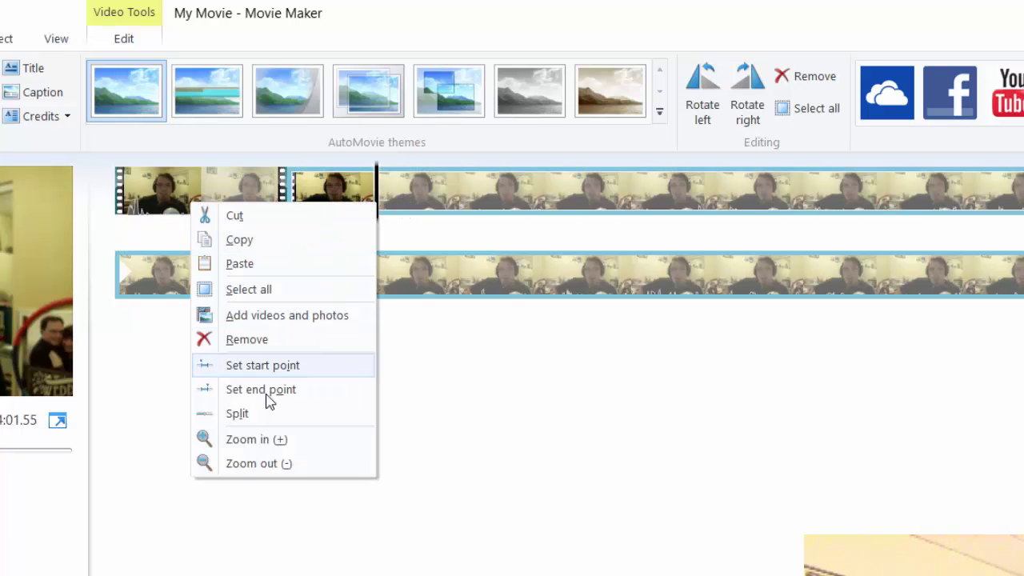
{"action": "left_click", "coordinate": [265, 414]}
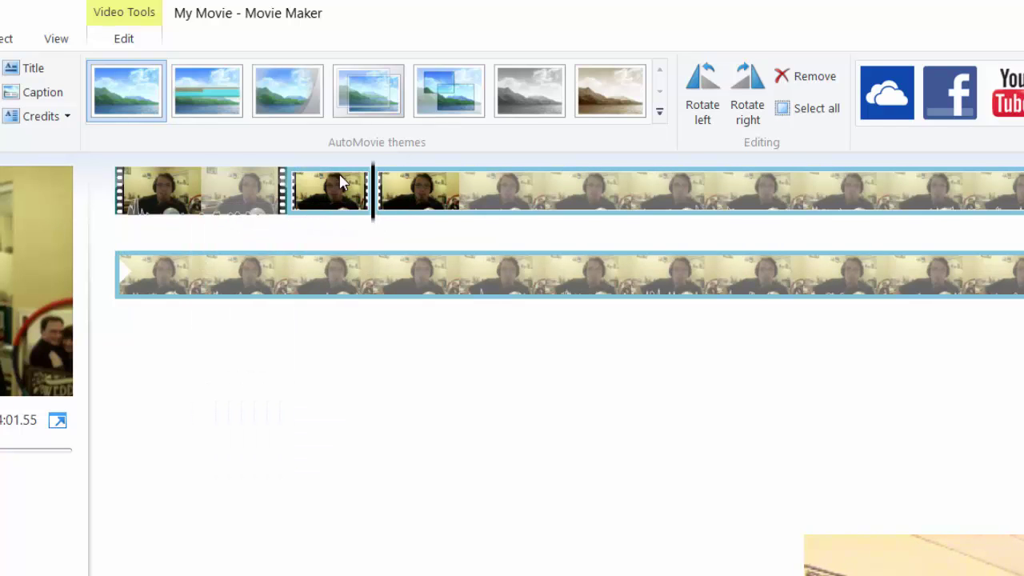
{"action": "right_click", "coordinate": [328, 196]}
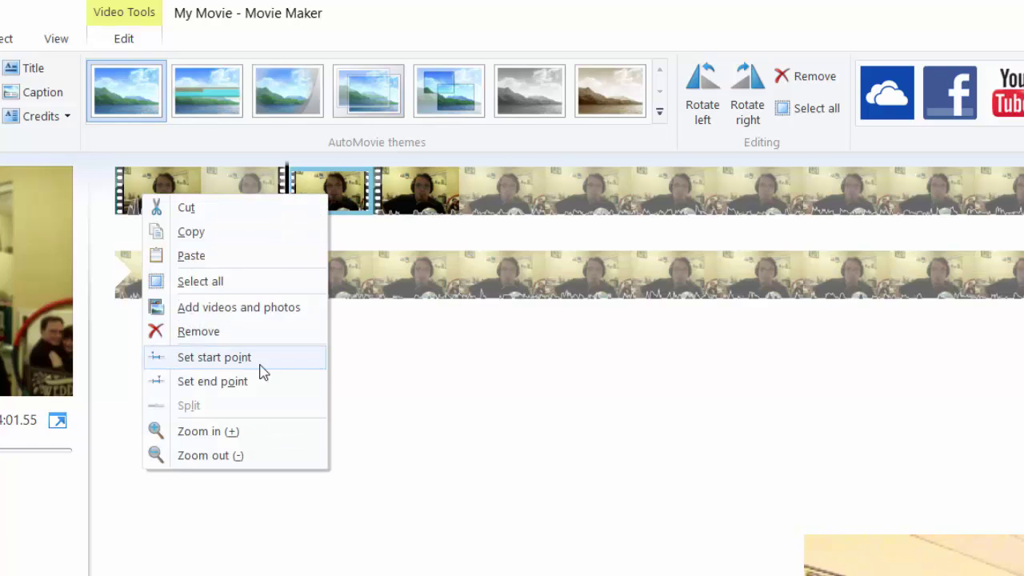
{"action": "left_click", "coordinate": [259, 332]}
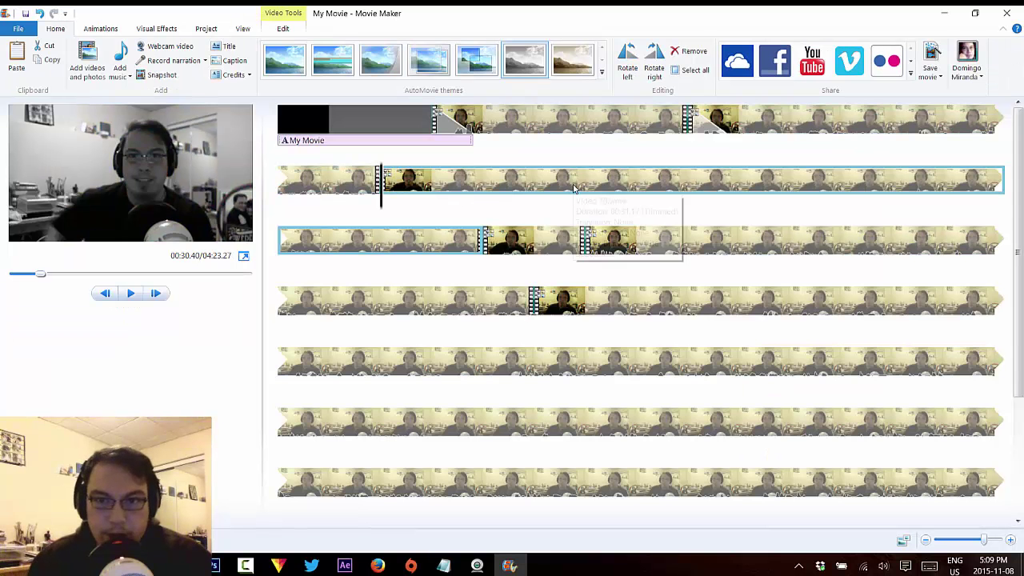
- Split the second-row and first-row clips at their next waveform pauses
{"action": "right_click", "coordinate": [573, 186]}
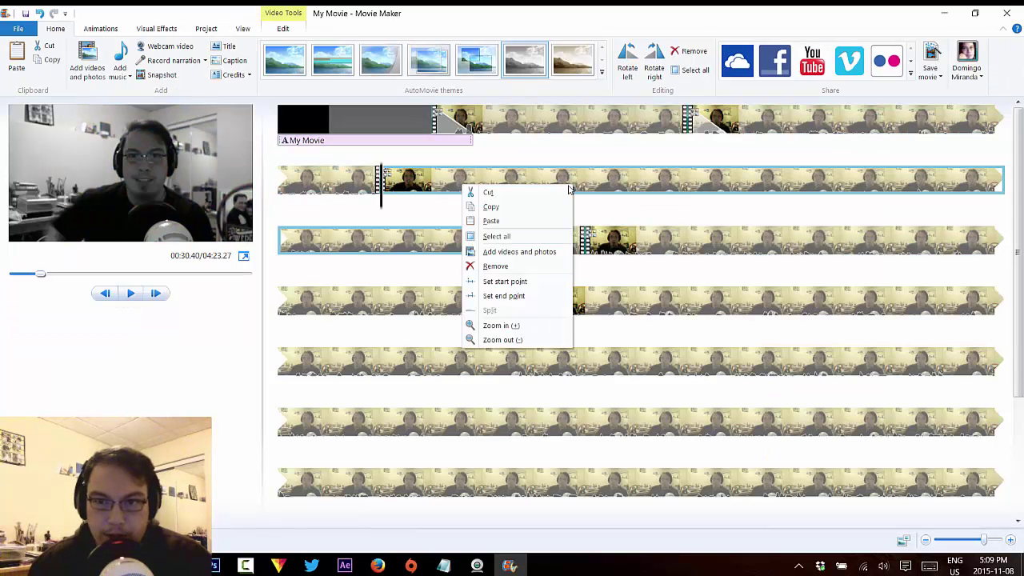
{"action": "left_click", "coordinate": [487, 191]}
{"action": "right_click", "coordinate": [378, 173]}
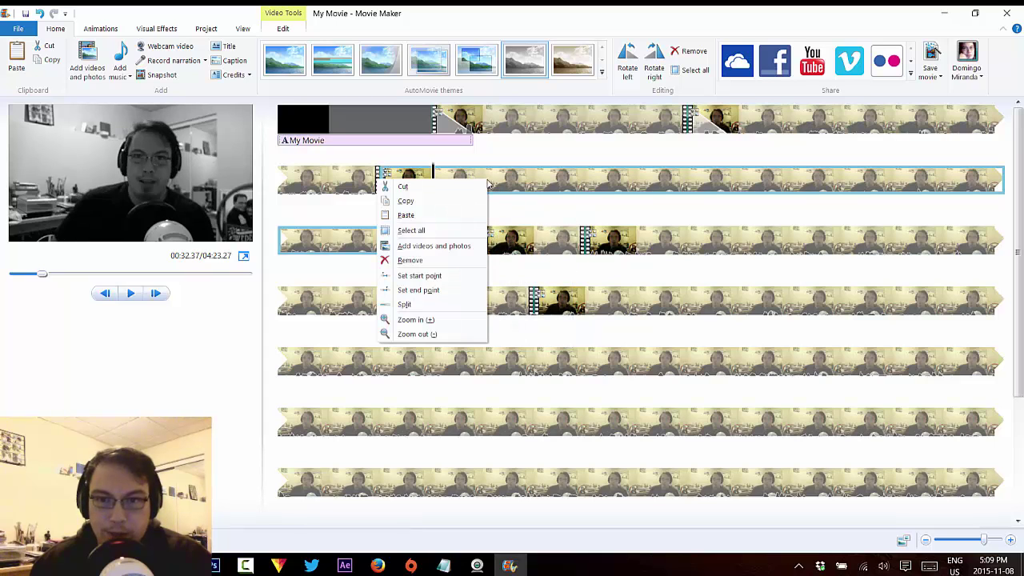
{"action": "left_click", "coordinate": [416, 308]}
{"action": "left_click", "coordinate": [534, 120]}
{"action": "right_click", "coordinate": [465, 122]}
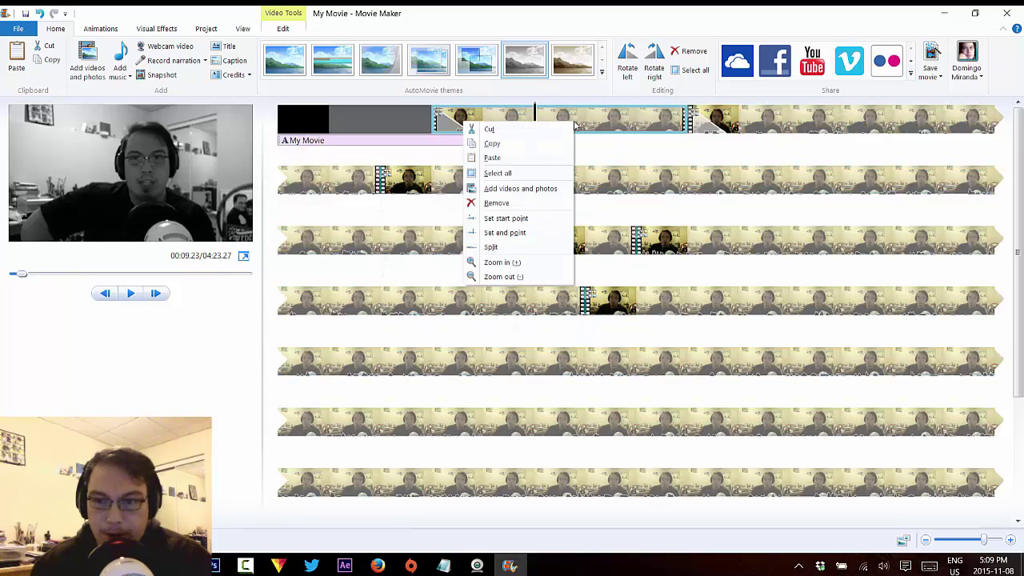
{"action": "left_click", "coordinate": [503, 248]}
- Split the second-row and fifth-row clips at further waveform pauses
{"action": "left_click", "coordinate": [638, 183]}
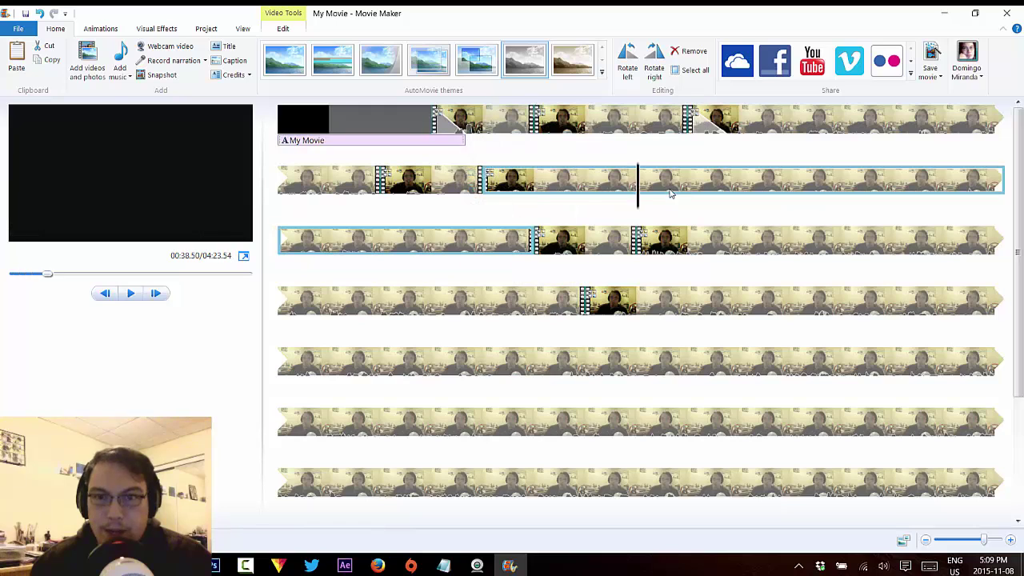
{"action": "right_click", "coordinate": [557, 191]}
{"action": "left_click", "coordinate": [588, 316]}
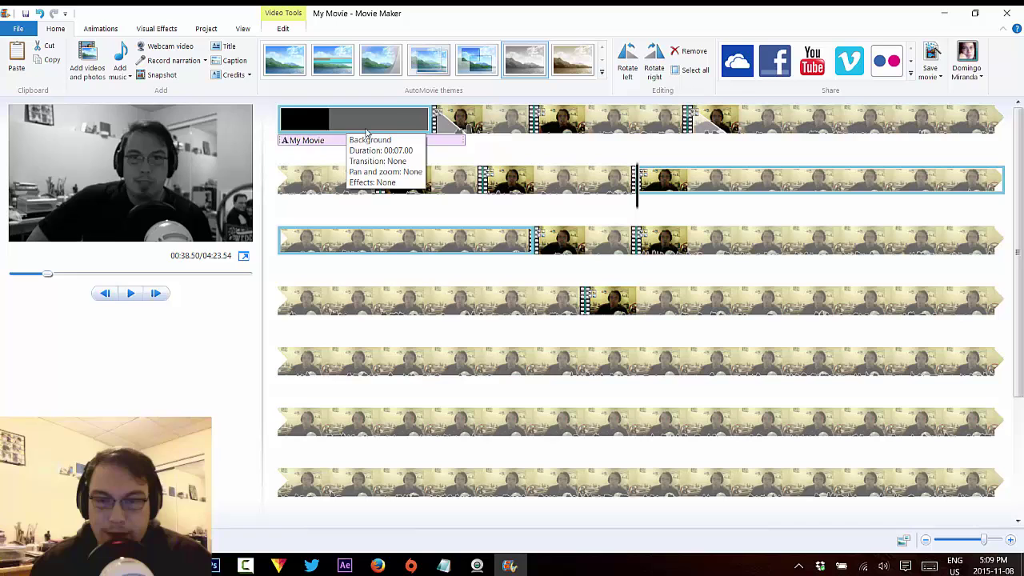
{"action": "right_click", "coordinate": [536, 362]}
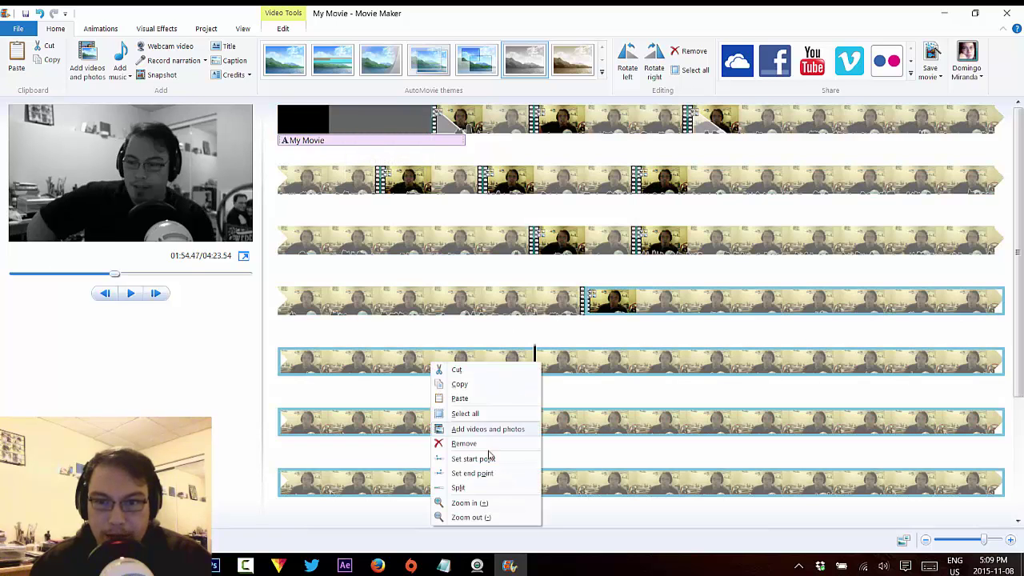
{"action": "left_click", "coordinate": [458, 488]}
- Remove the short unwanted piece in the third row, trimming the movie to about 4:21
{"action": "left_click", "coordinate": [570, 248]}
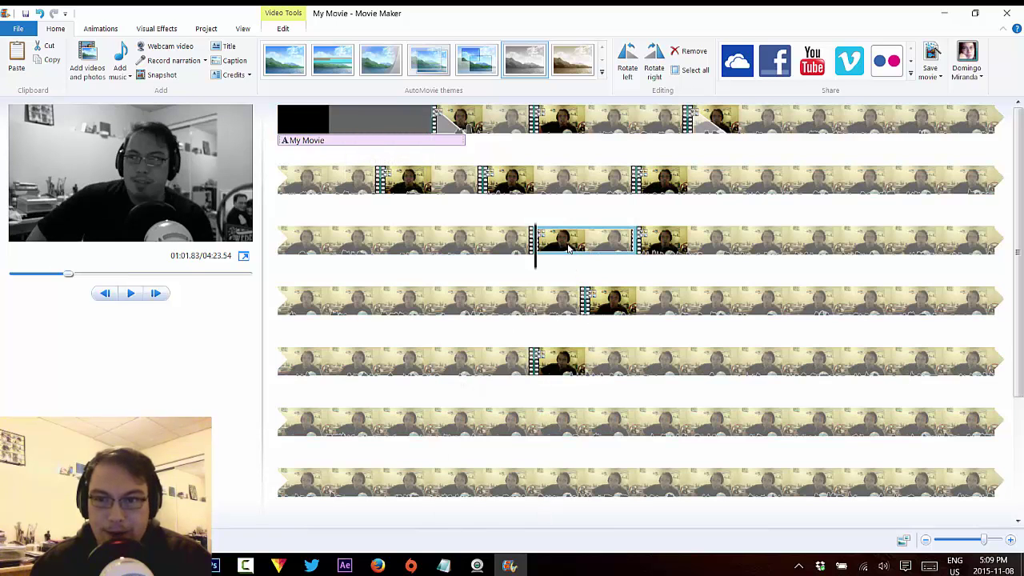
{"action": "right_click", "coordinate": [575, 230]}
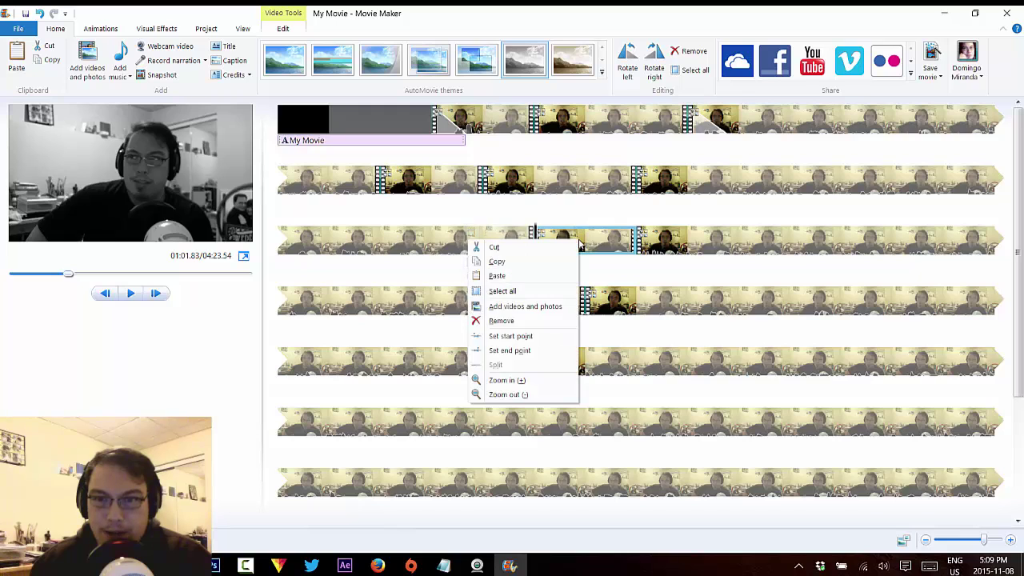
{"action": "left_click", "coordinate": [502, 321]}
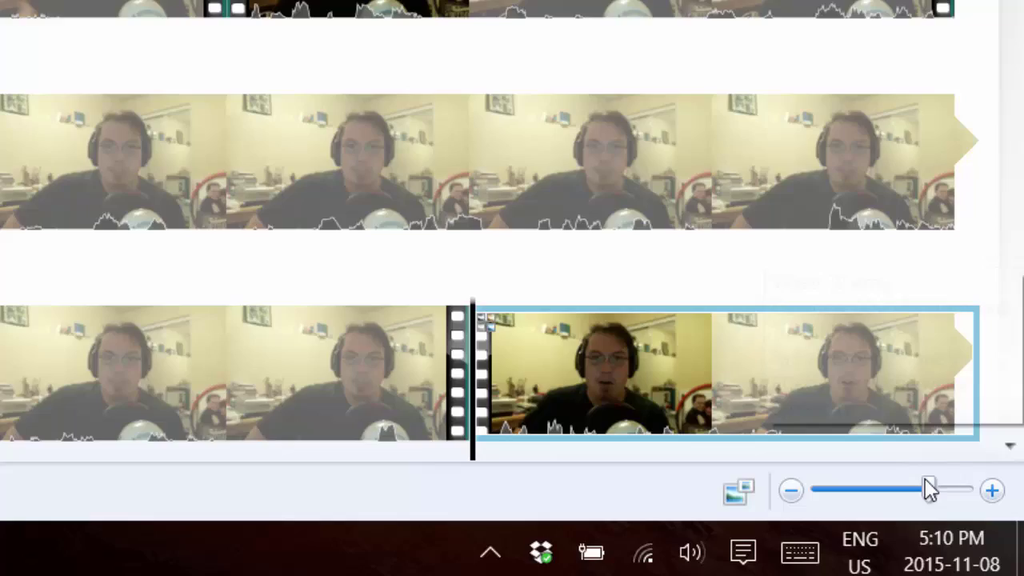
- Shrink the thumbnails with the zoom slider, then enlarge them with three zoom-in steps
{"action": "left_click_drag", "start_coordinate": [929, 489], "coordinate": [876, 490]}
{"action": "left_click_drag", "start_coordinate": [926, 528], "coordinate": [804, 498]}
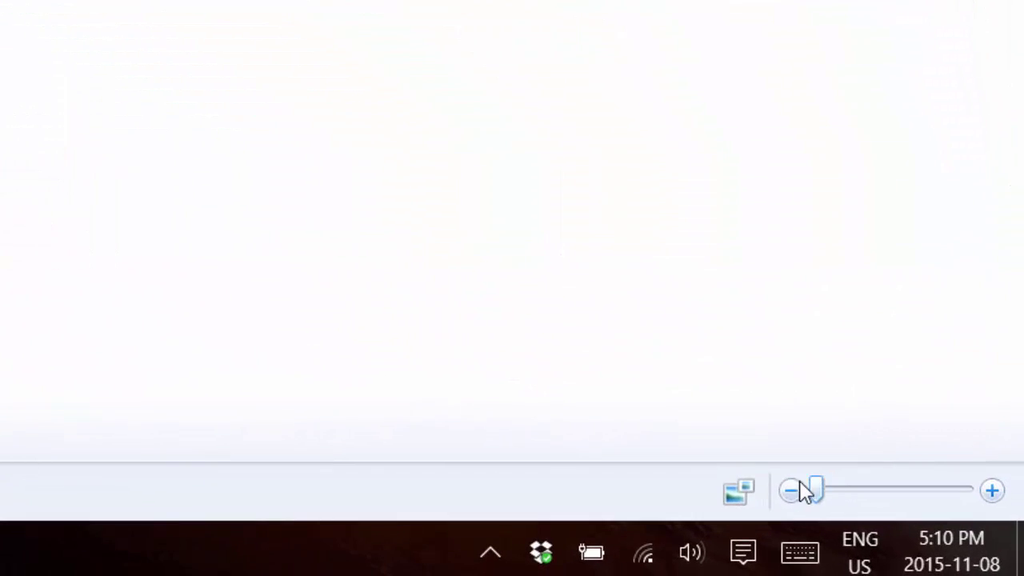
{"action": "left_click", "coordinate": [991, 492]}
{"action": "left_click", "coordinate": [991, 492]}
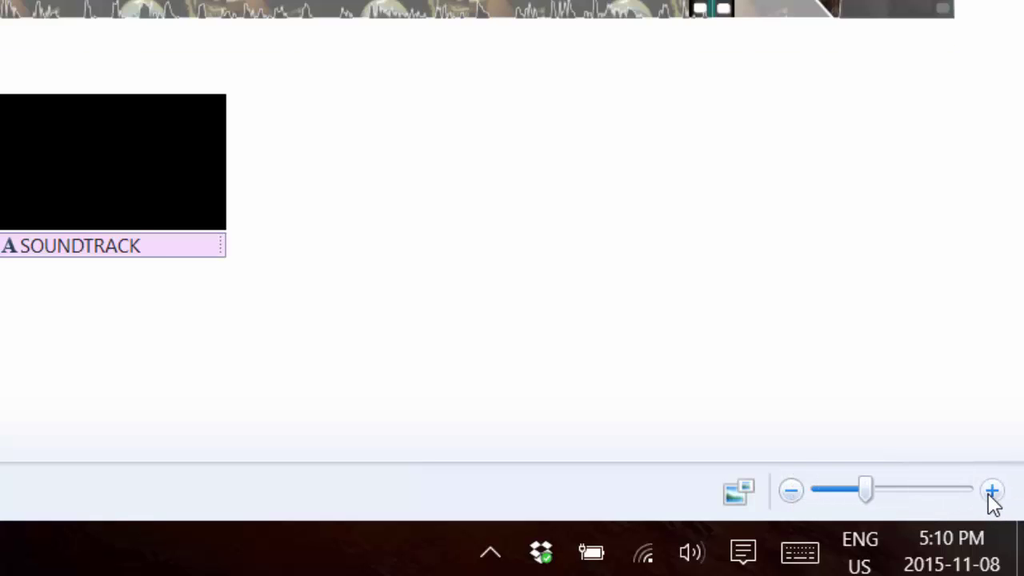
{"action": "left_click", "coordinate": [990, 493]}
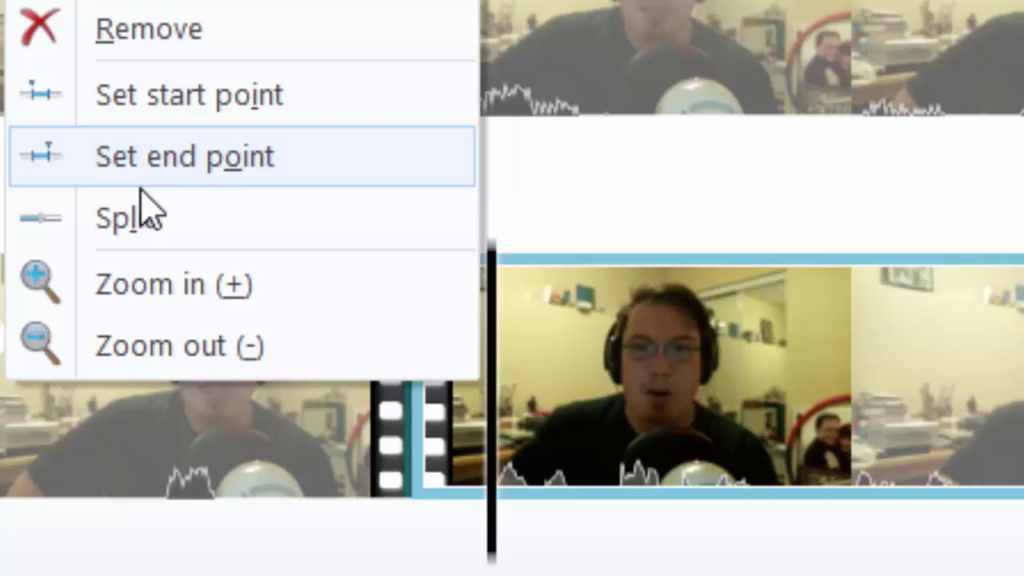
- Split a clip at the playhead, select the middle piece, and open clip actions
{"action": "left_click", "coordinate": [130, 229]}
{"action": "left_click", "coordinate": [686, 471]}
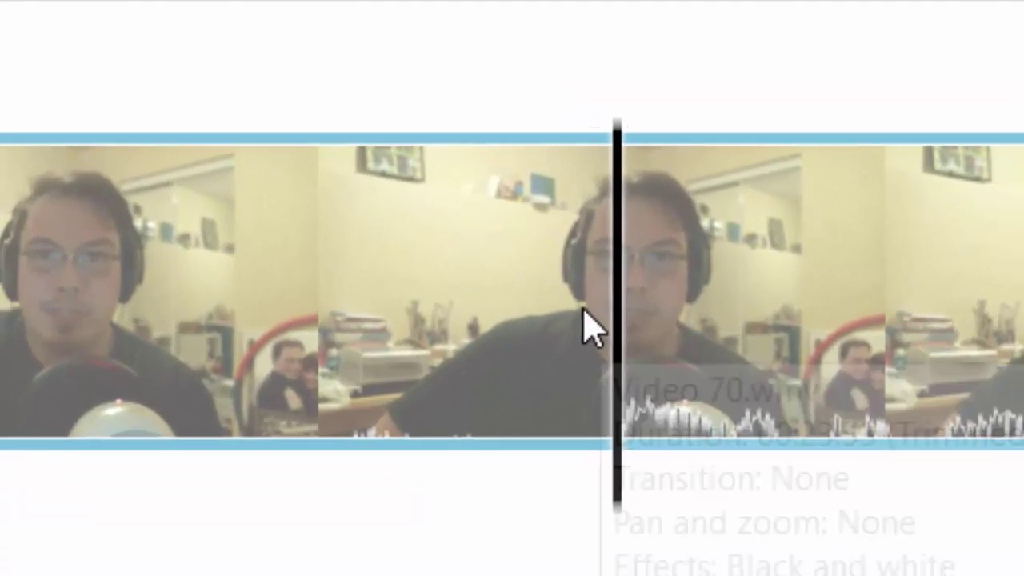
{"action": "right_click", "coordinate": [620, 374]}
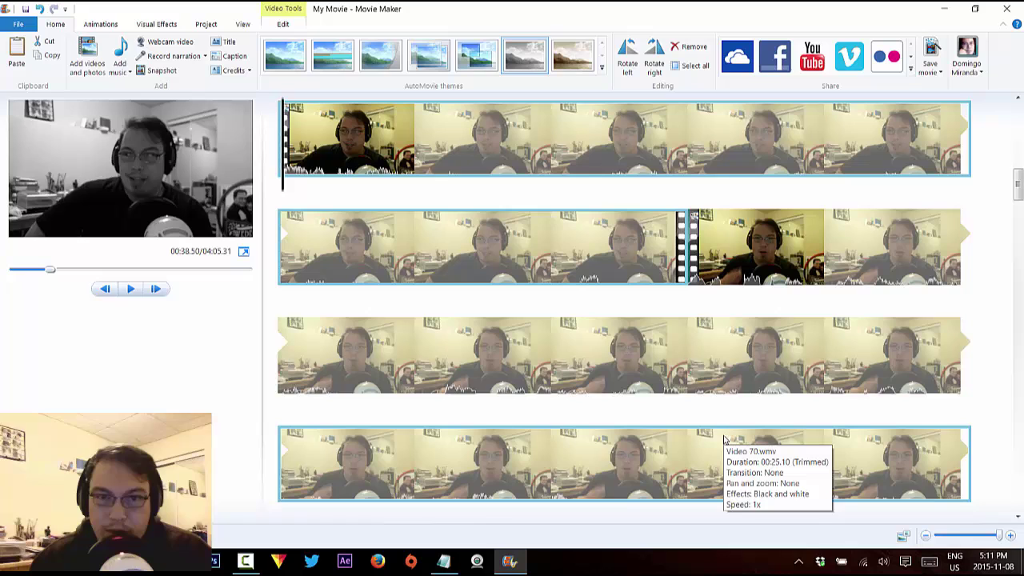
- Cancel closing the project and open editing actions just inside the first clip
{"action": "left_click", "coordinate": [1008, 8]}
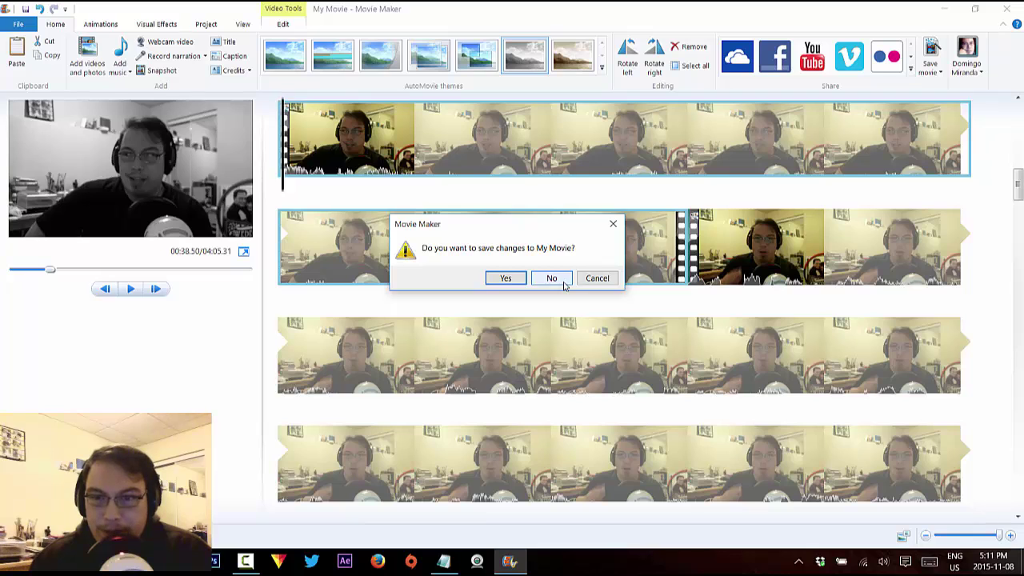
{"action": "left_click", "coordinate": [595, 285]}
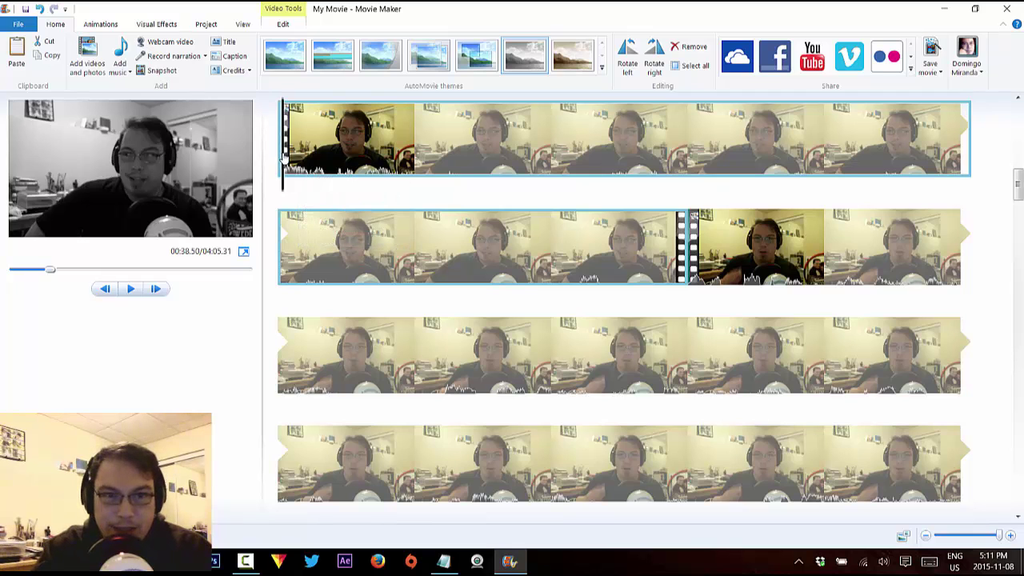
{"action": "left_click_drag", "start_coordinate": [284, 157], "coordinate": [328, 152]}
{"action": "right_click", "coordinate": [328, 152]}
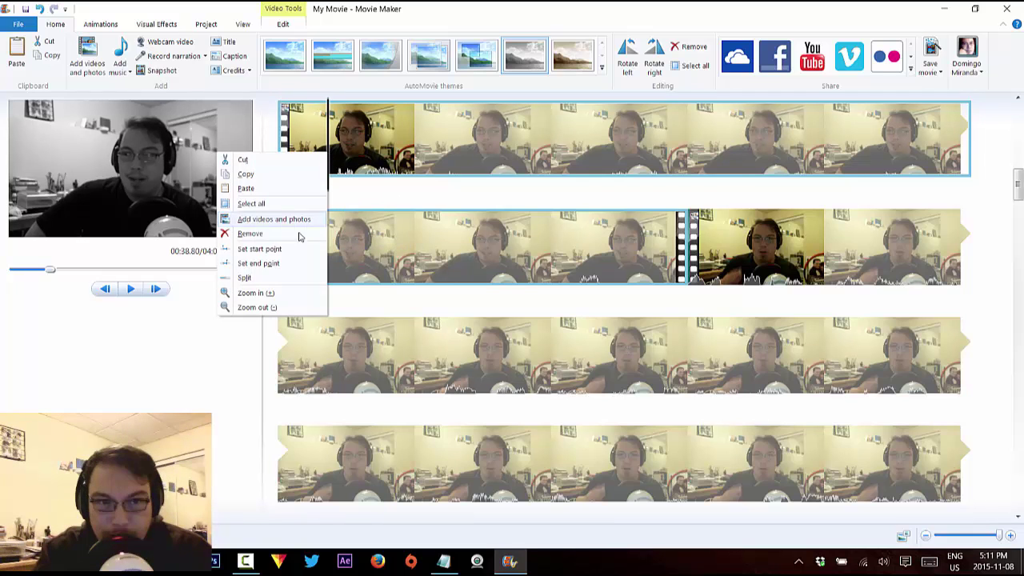